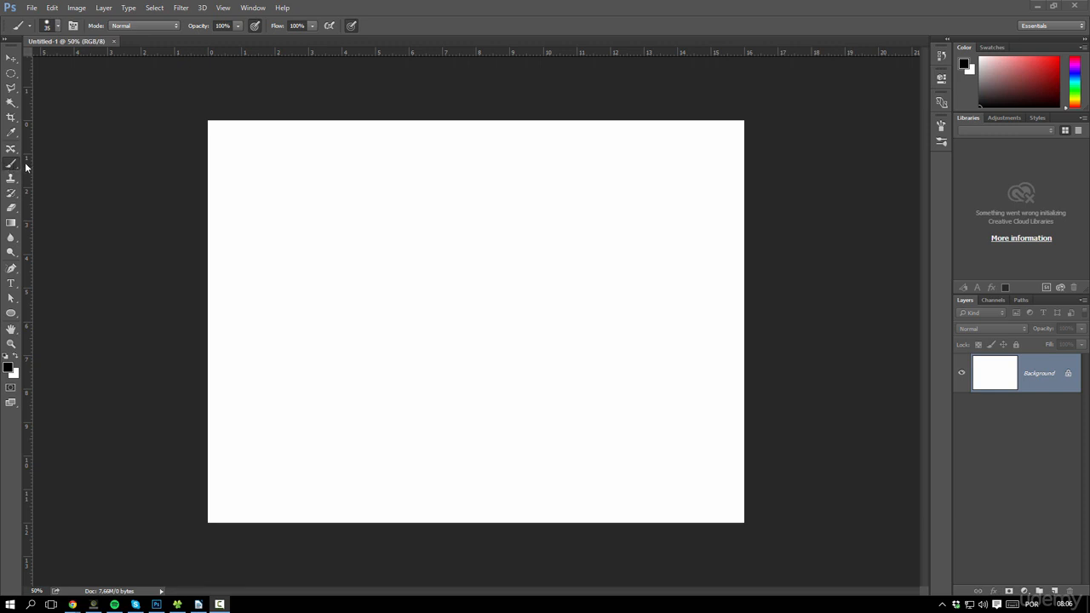
# Show the brush settings and detach them from the brush presets as a separate floating panel
pyautogui.click(73, 27)
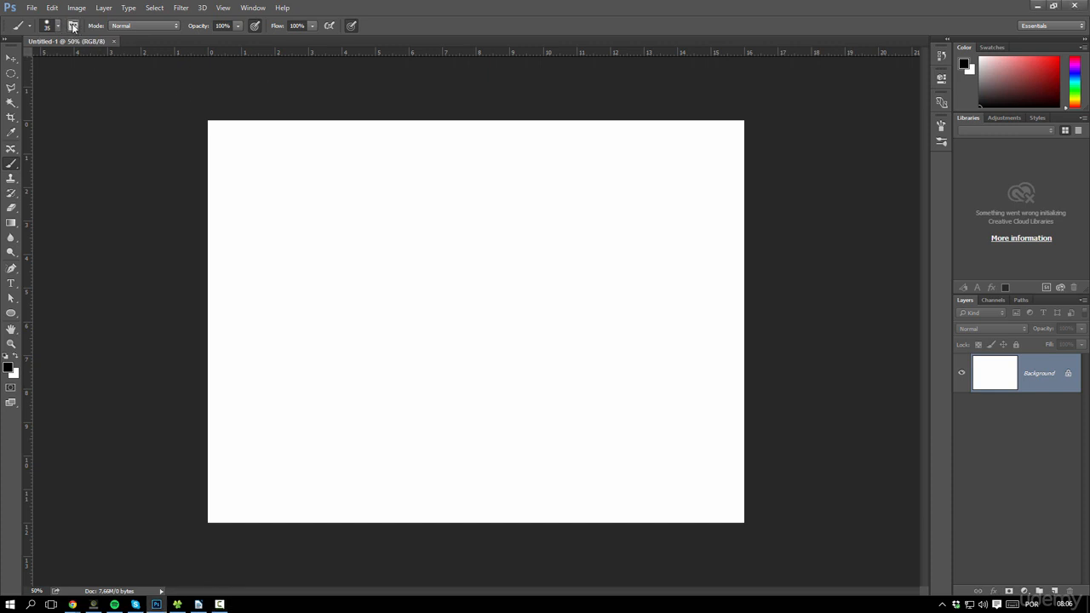
pyautogui.click(73, 27)
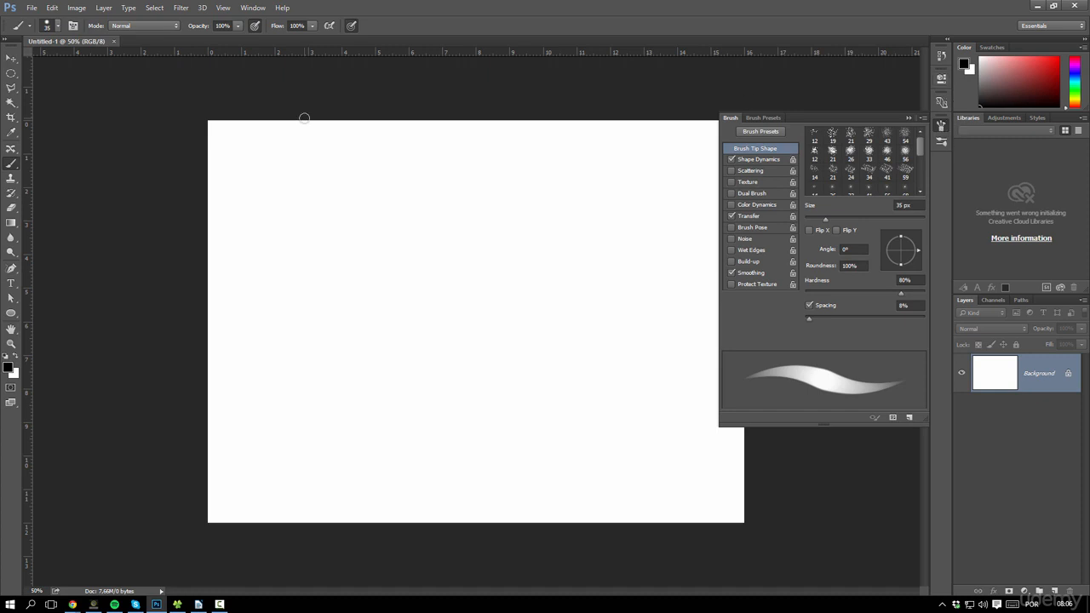
pyautogui.click(231, 9)
pyautogui.moveTo(248, 9)
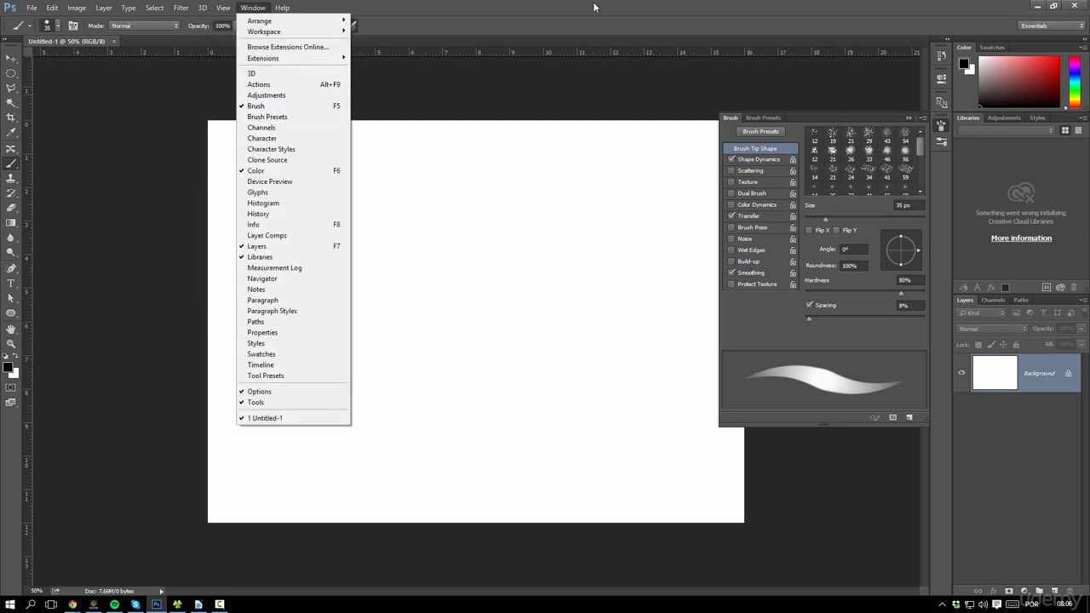
pyautogui.moveTo(731, 119); pyautogui.dragTo(501, 119)
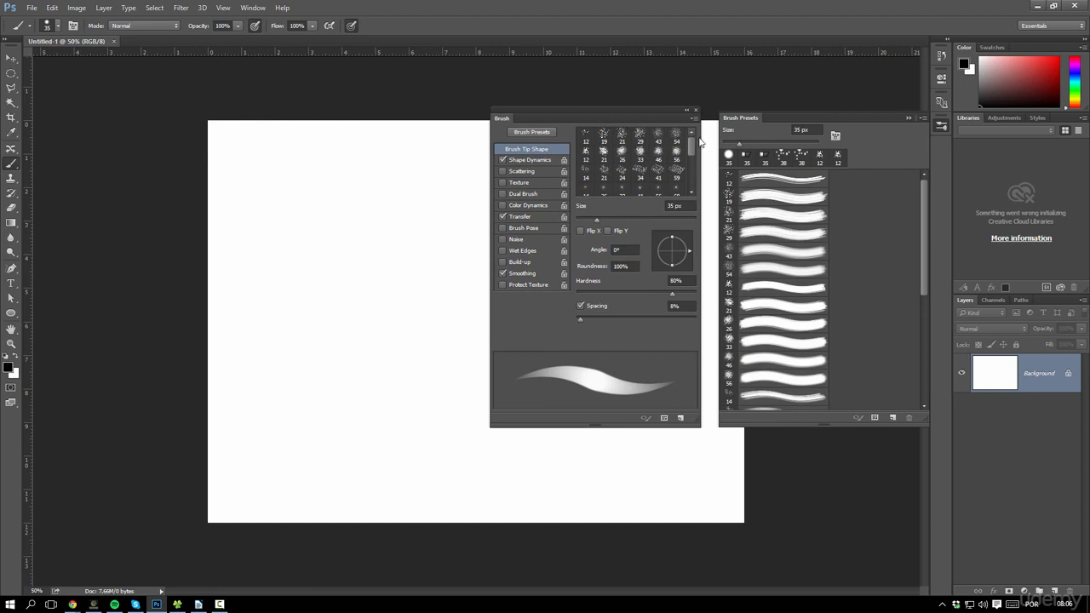
# Try the 35 px flat angle bristle tip, return to the round 35 px tip and set its size to 79 px
pyautogui.moveTo(691, 143)
pyautogui.mouseDown()
pyautogui.moveTo(694, 177)
pyautogui.moveTo(690, 140)
pyautogui.mouseUp()
pyautogui.click(694, 119)
pyautogui.click(693, 145)
pyautogui.moveTo(691, 153); pyautogui.dragTo(694, 165)
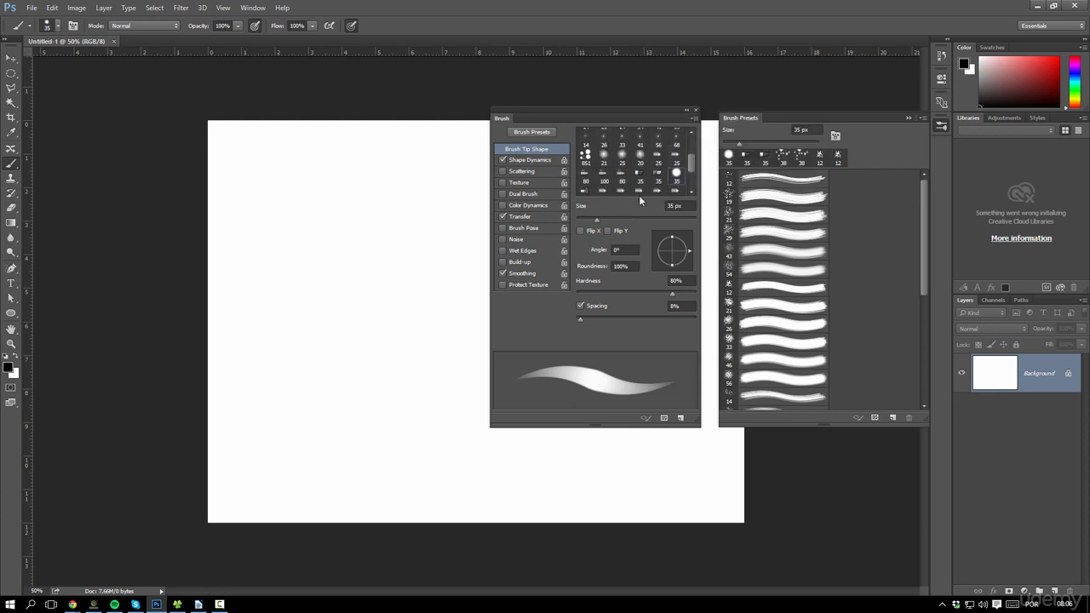
pyautogui.click(639, 173)
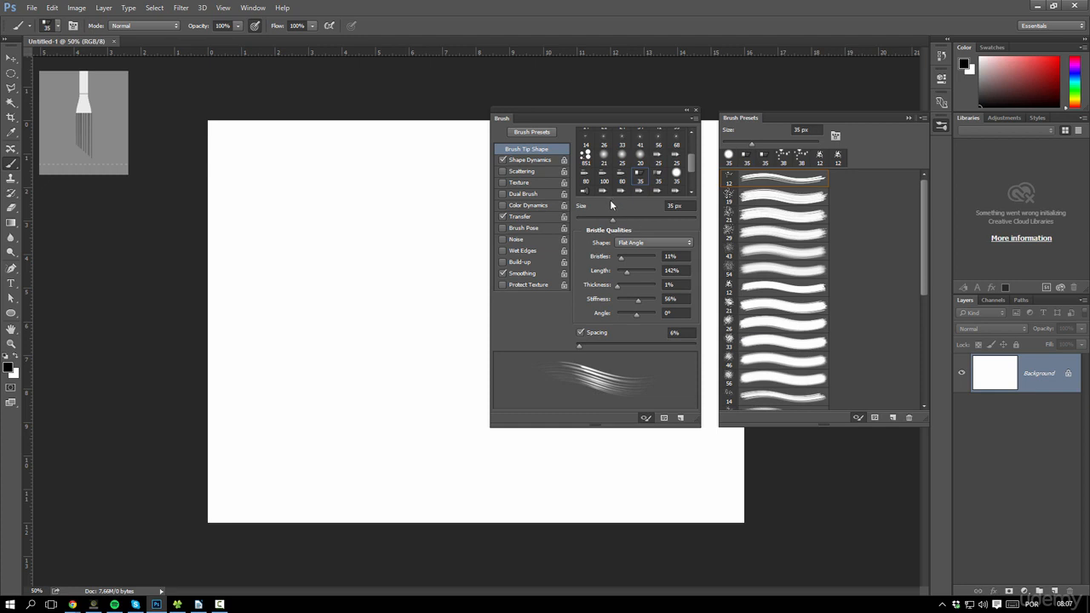
pyautogui.click(677, 173)
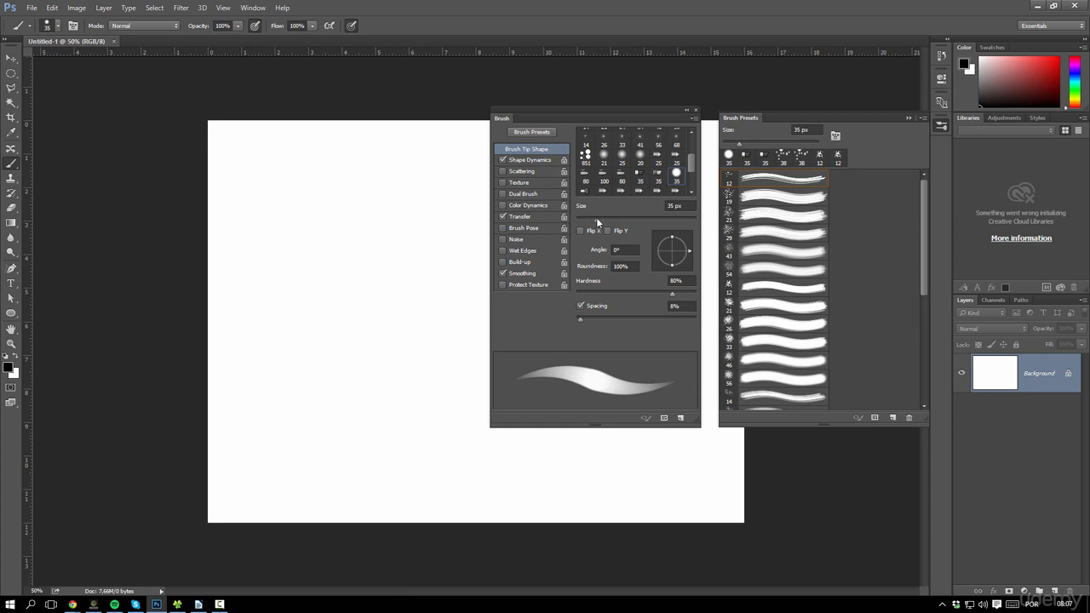
pyautogui.moveTo(597, 219); pyautogui.dragTo(623, 219)
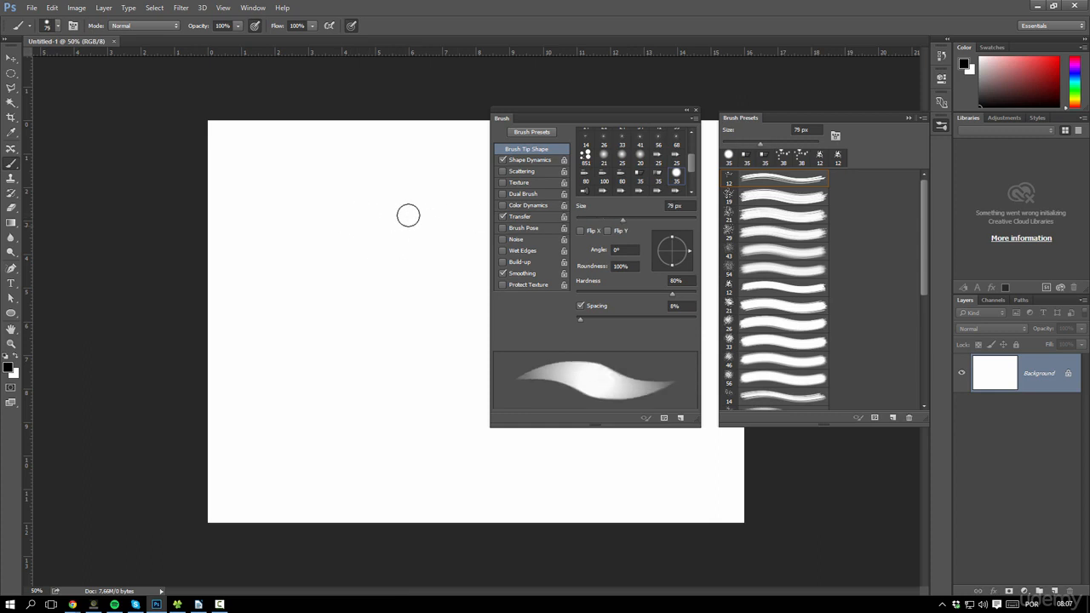
# Select the 851 px multi-circle brush tip and flip it along the X axis
pyautogui.click(608, 231)
pyautogui.click(587, 157)
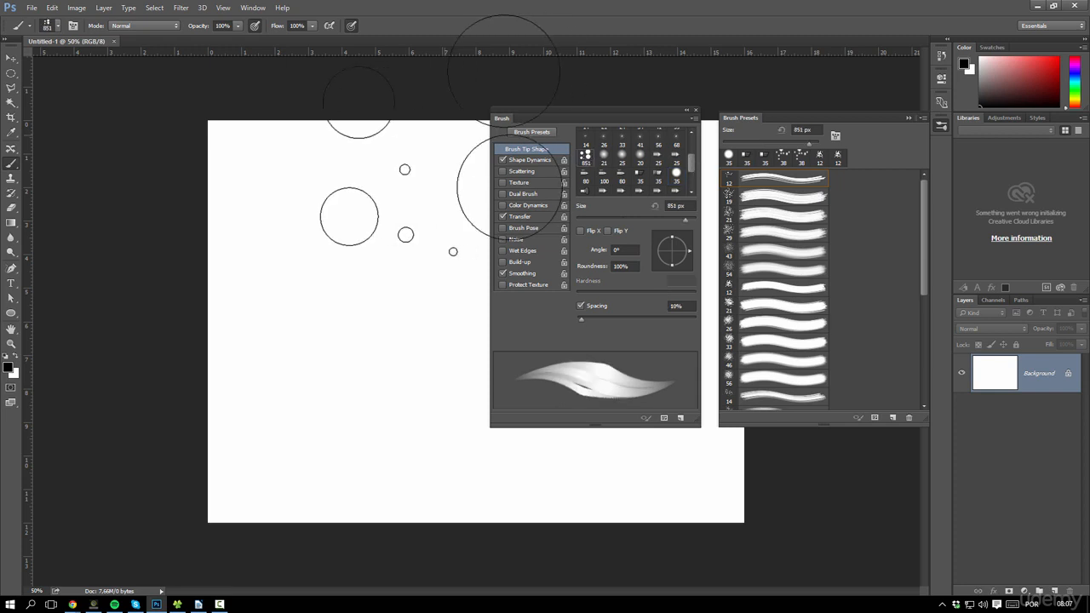
pyautogui.click(582, 231)
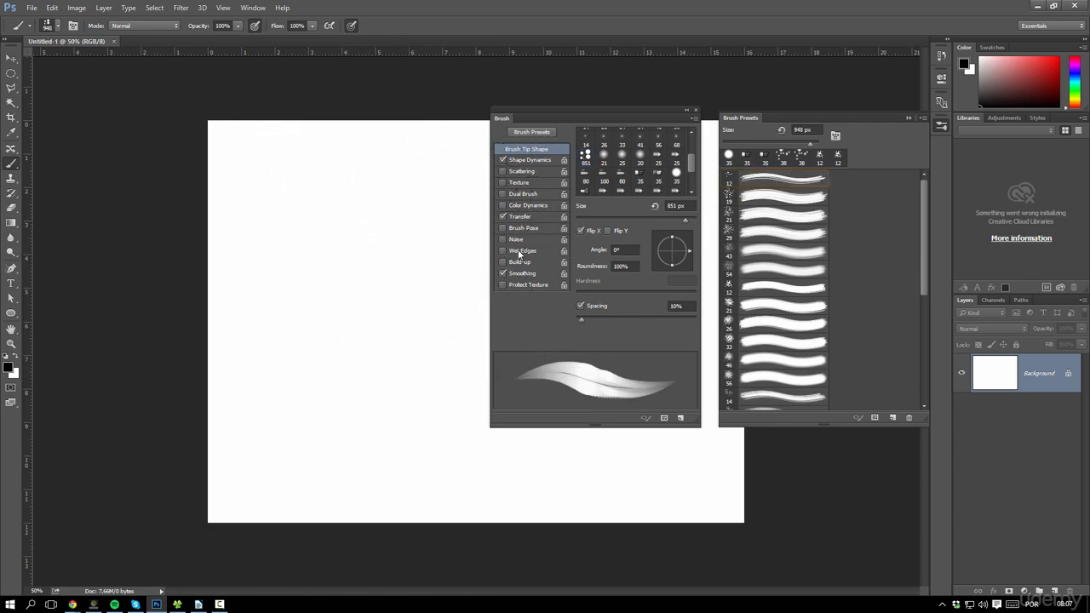
# Try a roundness of 32% for the brush tip and restore it to 100%
pyautogui.click(621, 265)
pyautogui.write('32')
pyautogui.press('Return')
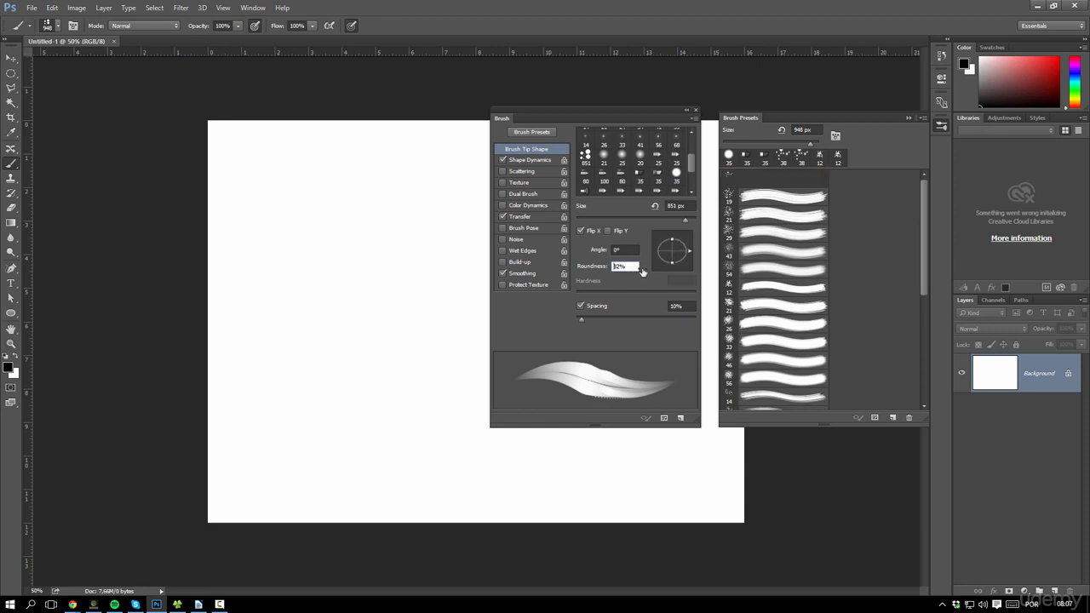
pyautogui.moveTo(642, 270)
pyautogui.mouseDown()
pyautogui.moveTo(612, 272)
pyautogui.moveTo(651, 271)
pyautogui.mouseUp()
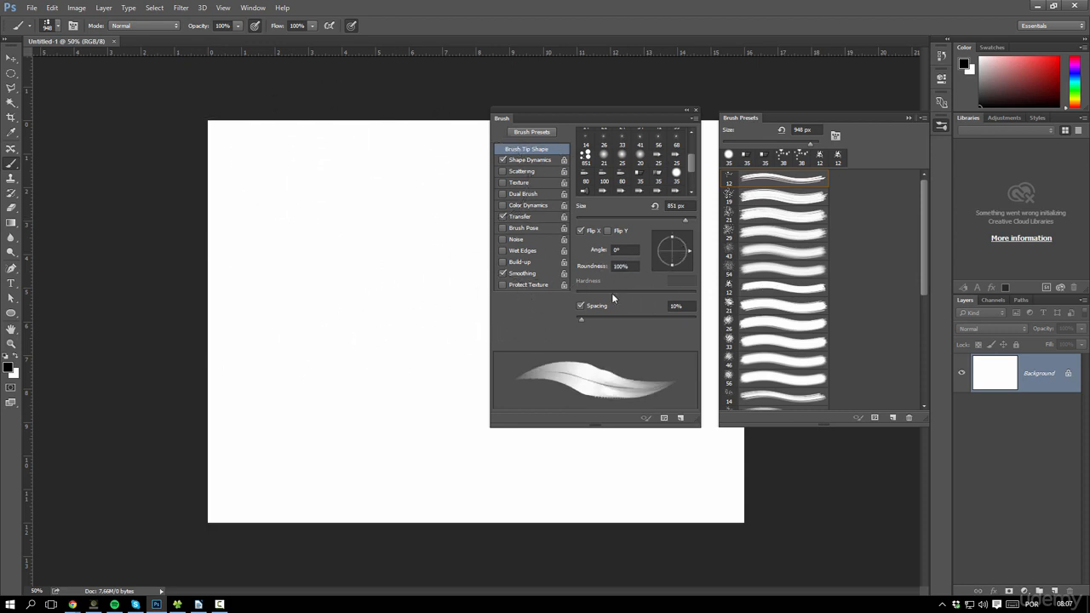
# Collapse the brush presets and move the floating brush settings mostly clear of the canvas
pyautogui.click(909, 118)
pyautogui.moveTo(608, 109); pyautogui.dragTo(809, 95)
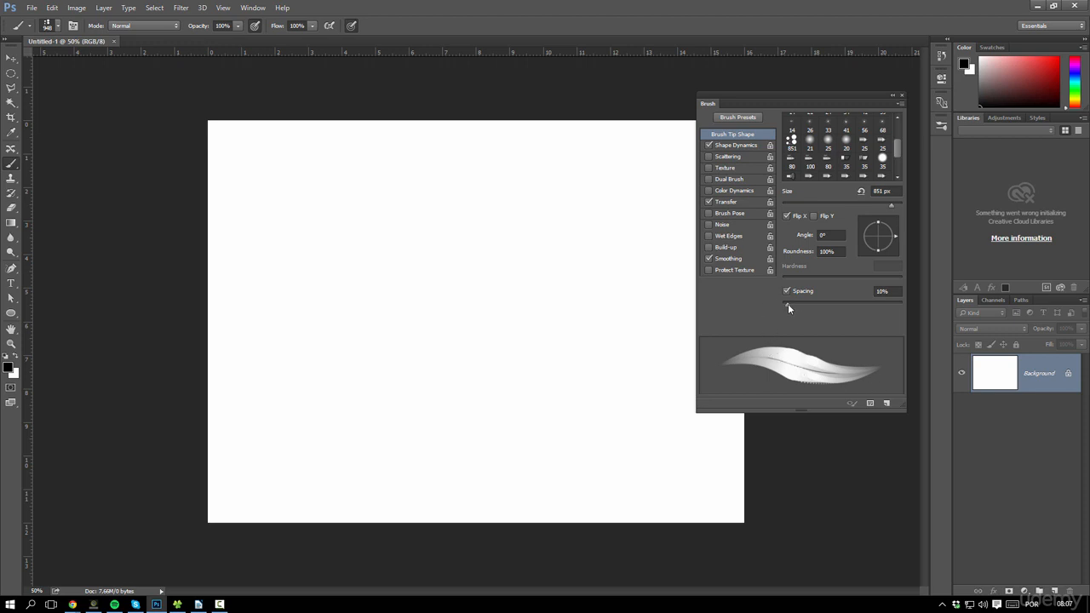
# Set the brush tip spacing to 75% and paint test strokes diagonally across the canvas
pyautogui.moveTo(787, 304); pyautogui.dragTo(744, 301)
pyautogui.moveTo(782, 306); pyautogui.dragTo(826, 306)
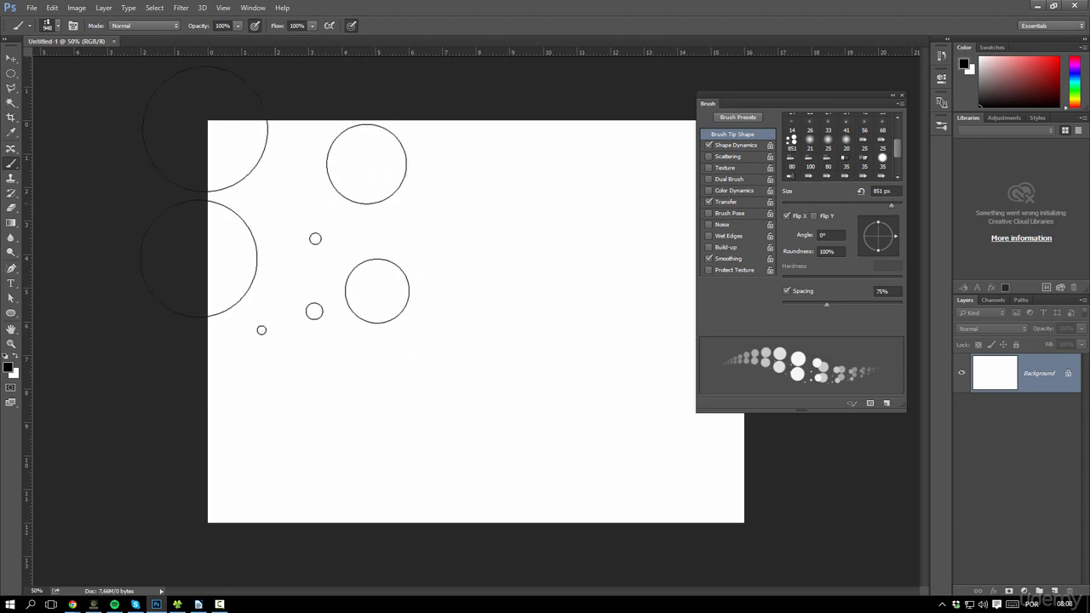
pyautogui.moveTo(326, 225)
pyautogui.mouseDown()
pyautogui.moveTo(412, 230)
pyautogui.moveTo(452, 280)
pyautogui.moveTo(404, 407)
pyautogui.moveTo(492, 384)
pyautogui.mouseUp()
pyautogui.moveTo(452, 347)
pyautogui.mouseDown()
pyautogui.moveTo(503, 348)
pyautogui.moveTo(584, 400)
pyautogui.moveTo(539, 375)
pyautogui.mouseUp()
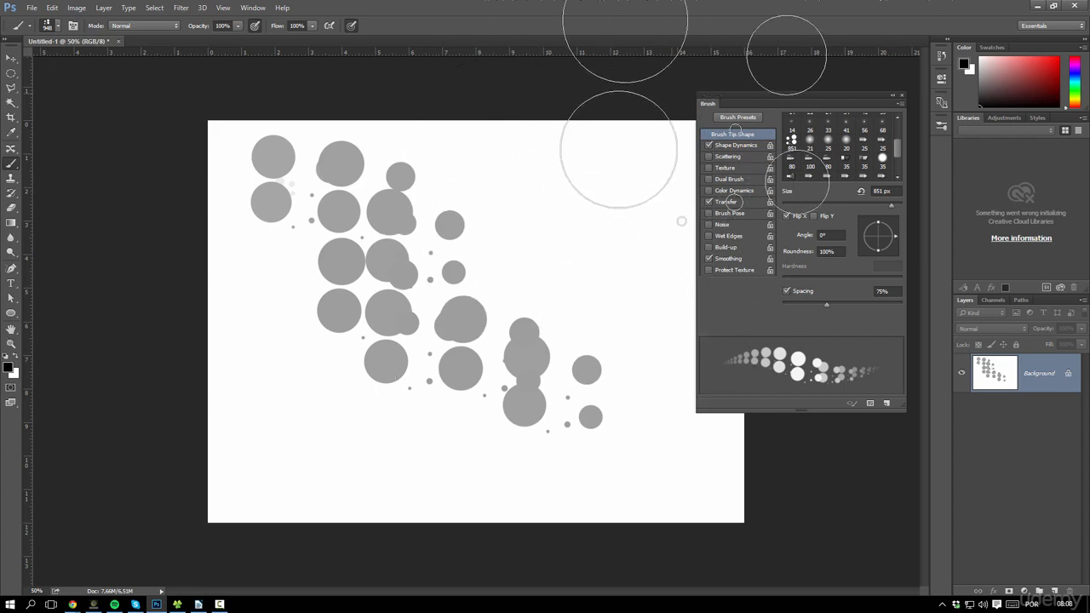
# Enable Scattering for the brush with 498% scatter, a count of 3 and 41% count jitter
pyautogui.click(728, 156)
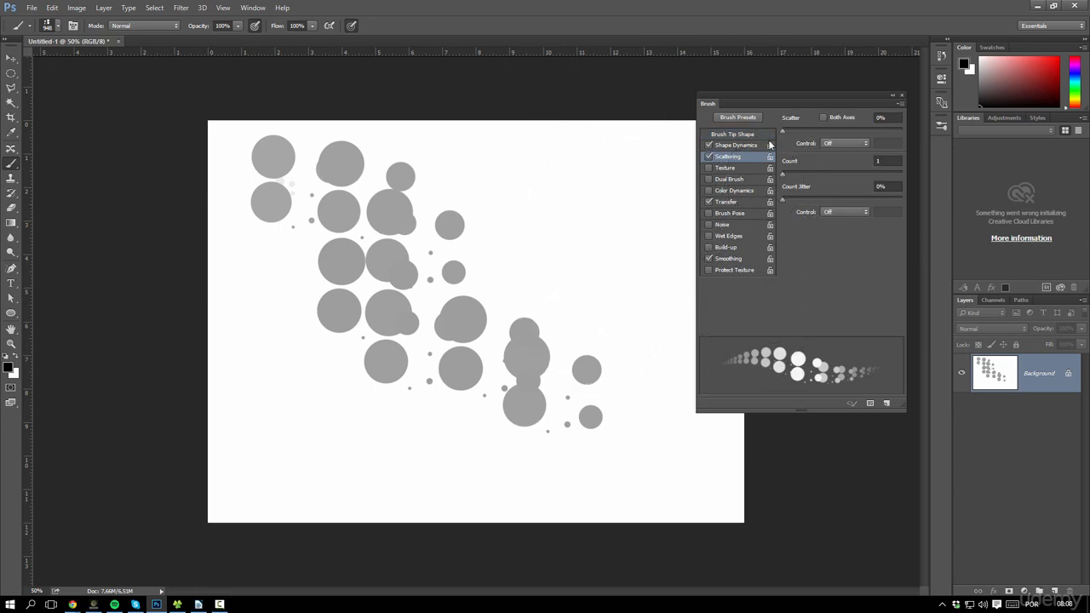
pyautogui.moveTo(783, 130); pyautogui.dragTo(842, 134)
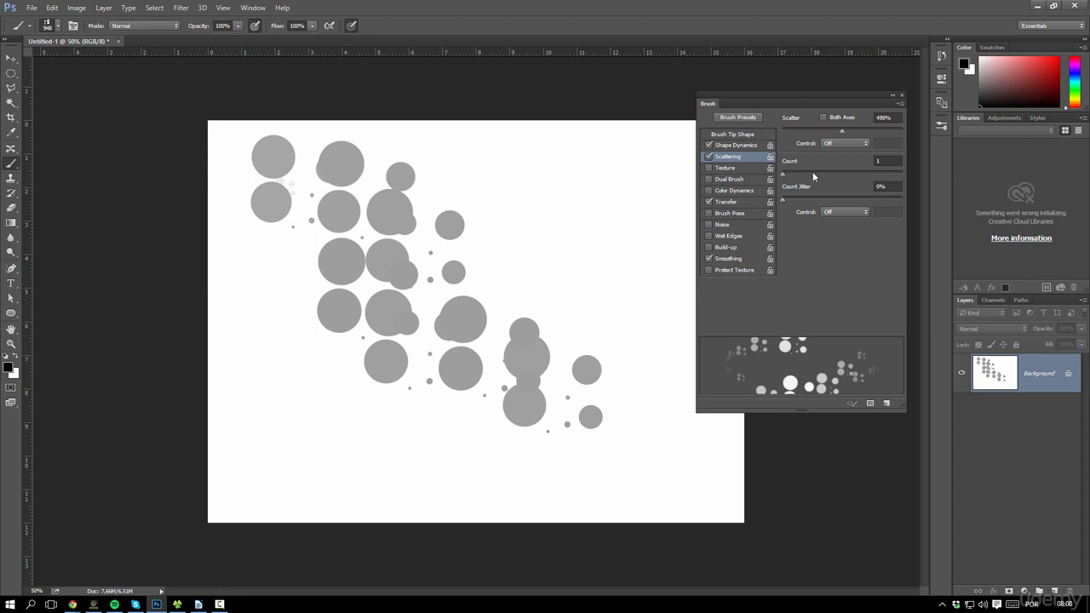
pyautogui.moveTo(786, 174)
pyautogui.mouseDown()
pyautogui.moveTo(826, 174)
pyautogui.moveTo(783, 176)
pyautogui.moveTo(842, 201)
pyautogui.moveTo(823, 202)
pyautogui.moveTo(849, 201)
pyautogui.moveTo(838, 201)
pyautogui.mouseUp()
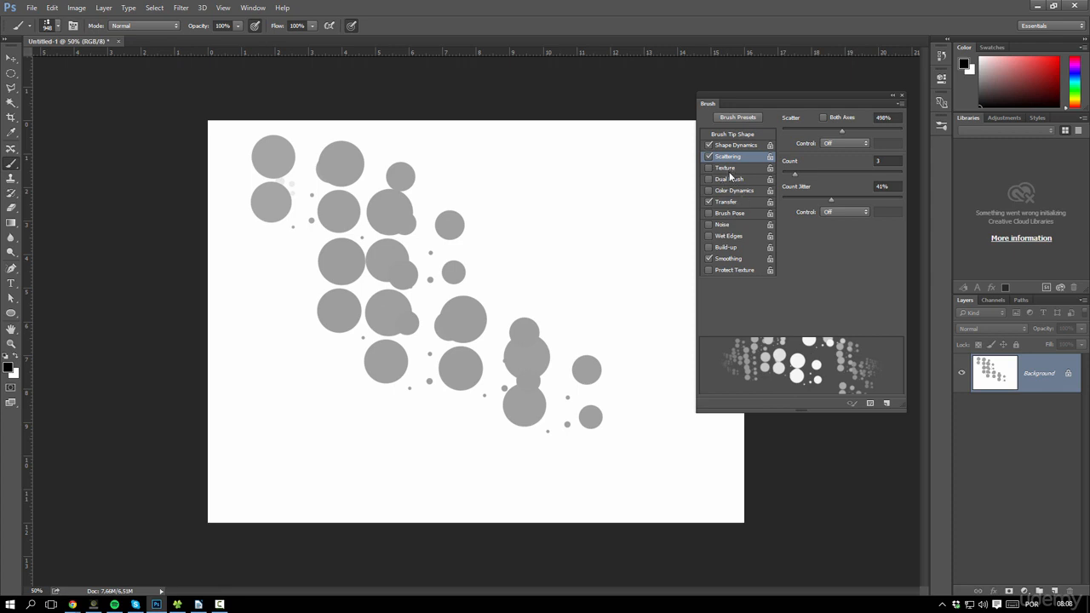
# Try a dotted pattern as the brush texture with a test stroke on the canvas, and disable Texture again
pyautogui.click(728, 168)
pyautogui.click(797, 123)
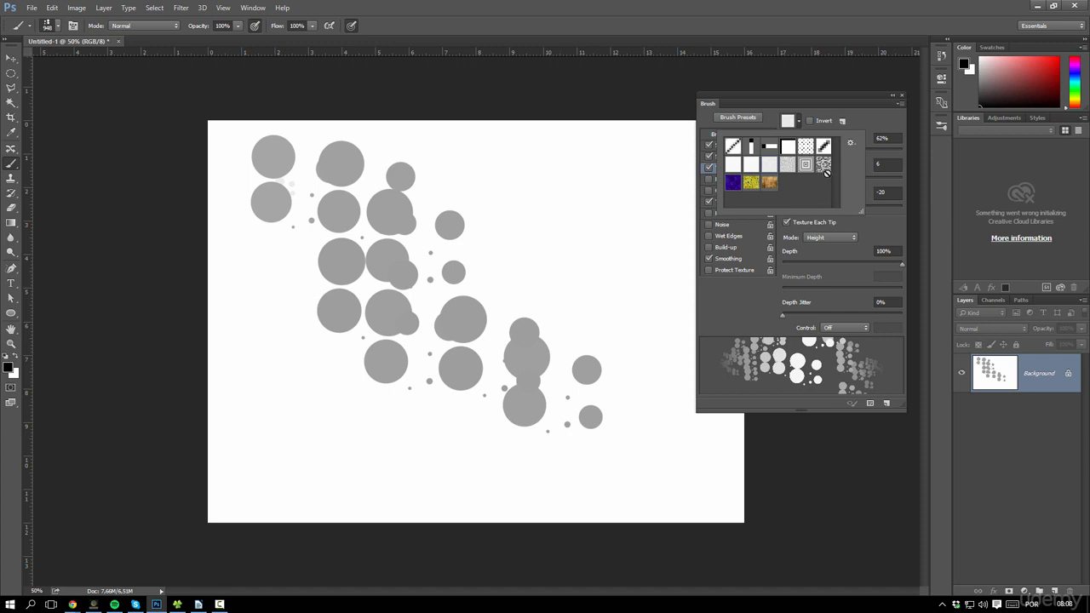
pyautogui.click(770, 184)
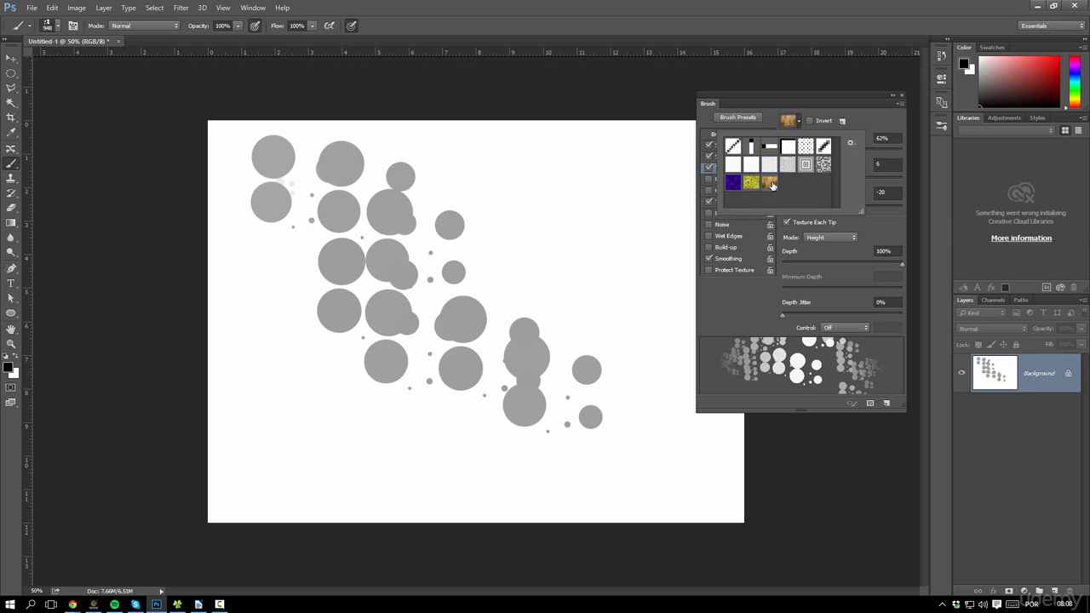
pyautogui.doubleClick(807, 147)
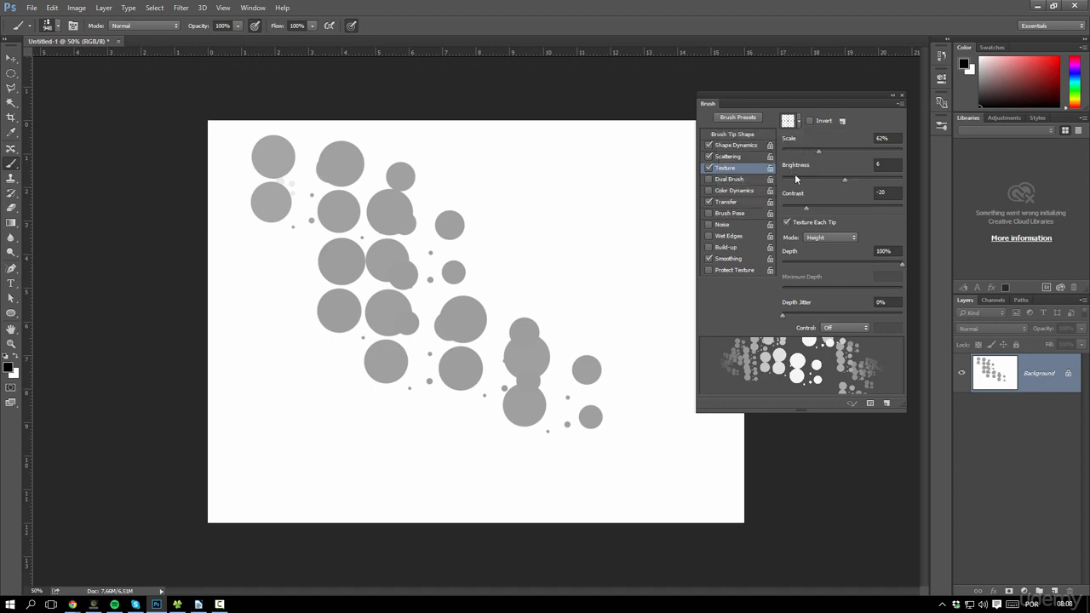
pyautogui.moveTo(543, 175)
pyautogui.mouseDown()
pyautogui.moveTo(538, 232)
pyautogui.moveTo(547, 261)
pyautogui.moveTo(434, 207)
pyautogui.moveTo(540, 279)
pyautogui.moveTo(567, 284)
pyautogui.moveTo(576, 226)
pyautogui.moveTo(287, 284)
pyautogui.moveTo(318, 188)
pyautogui.moveTo(473, 176)
pyautogui.moveTo(620, 329)
pyautogui.mouseUp()
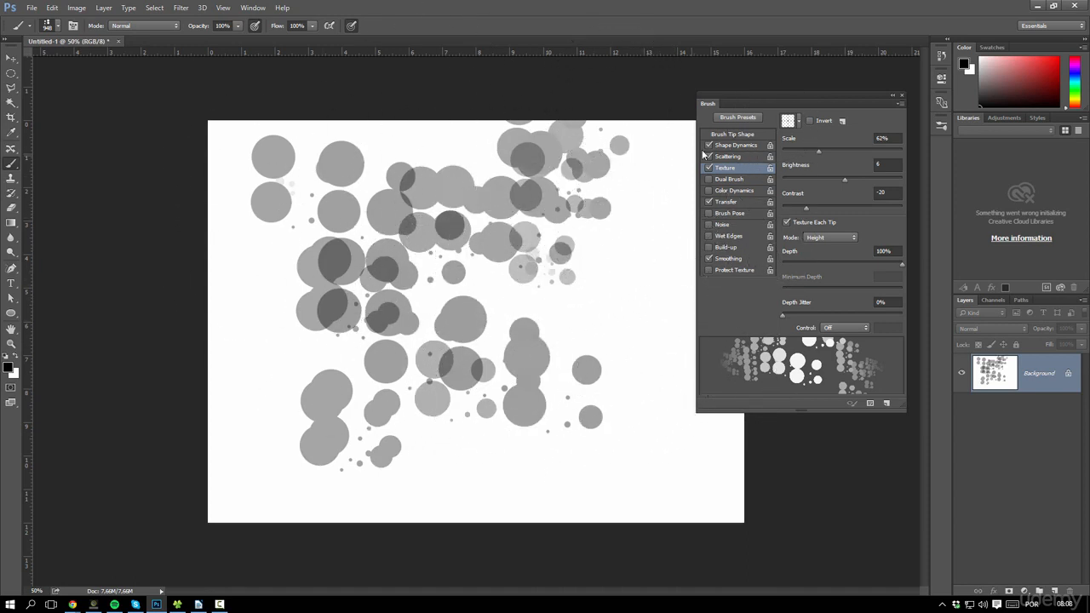
pyautogui.click(709, 167)
# Enable Dual Brush and clear the test strokes by filling the canvas with white
pyautogui.click(733, 180)
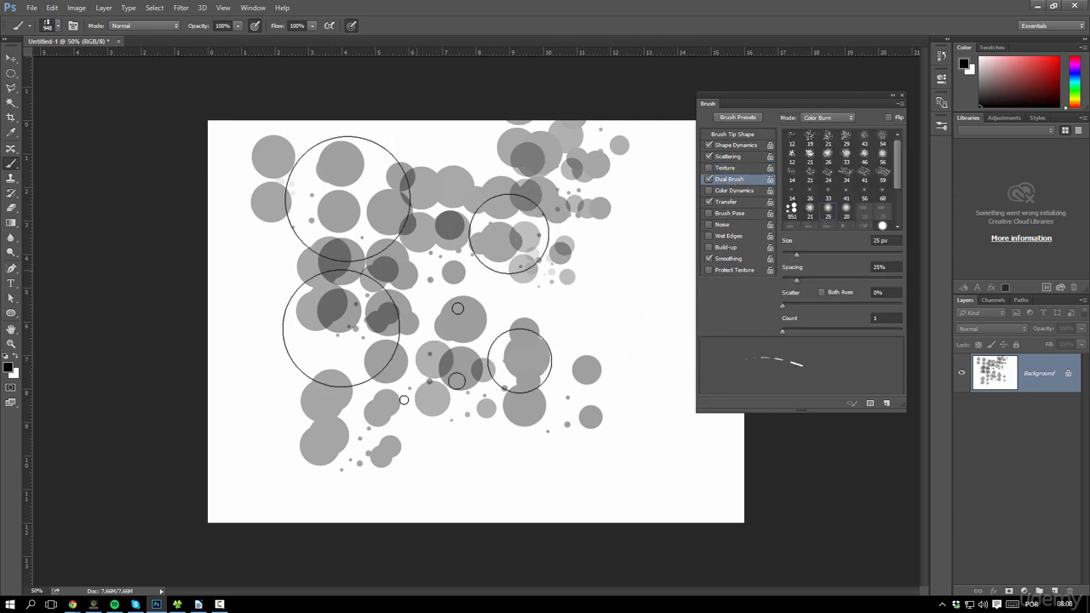
pyautogui.hotkey('alt', 'BackSpace')
pyautogui.hotkey('ctrl', 'BackSpace')
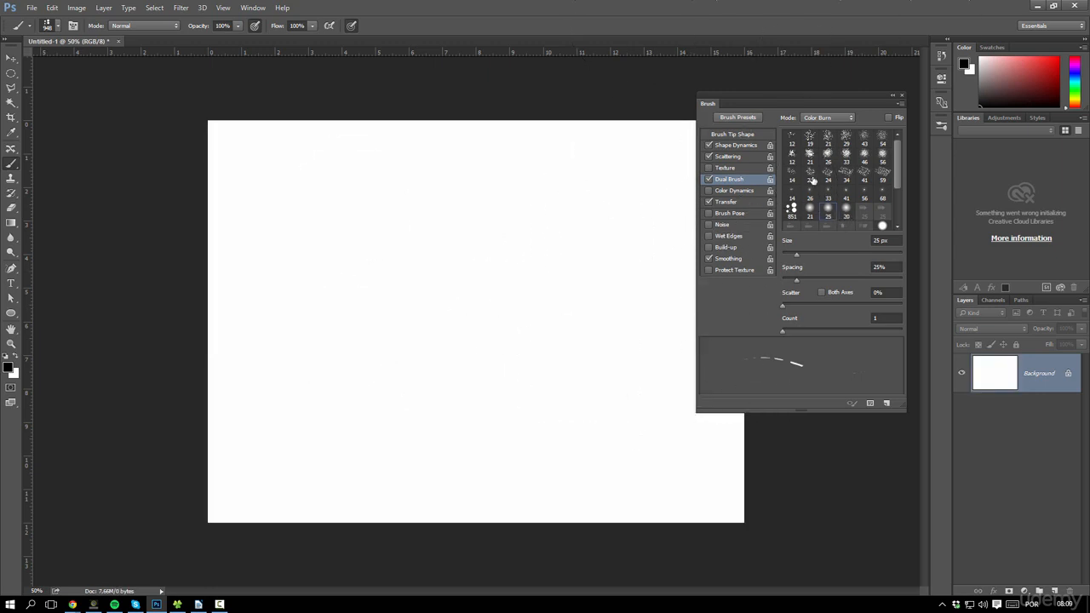
# Try several second tips for the Dual Brush and choose the 26 px spatter tip
pyautogui.click(848, 181)
pyautogui.click(812, 163)
pyautogui.click(794, 192)
pyautogui.click(830, 152)
# Set the main brush tip size to 27 px and paint two wavy test strokes with the dual brush
pyautogui.click(740, 134)
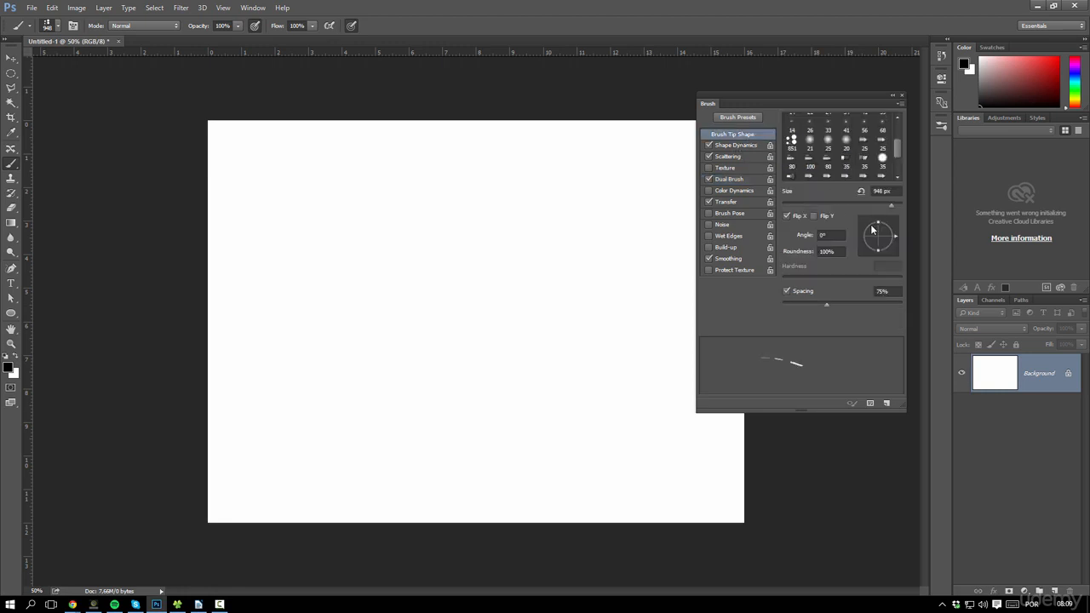
pyautogui.moveTo(852, 199); pyautogui.dragTo(797, 205)
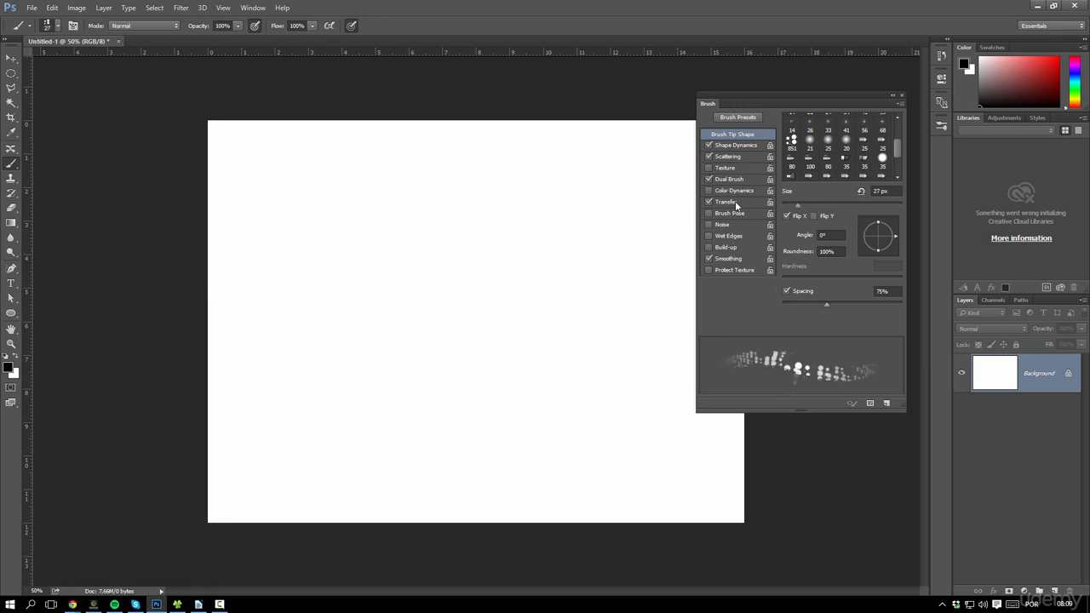
pyautogui.click(744, 177)
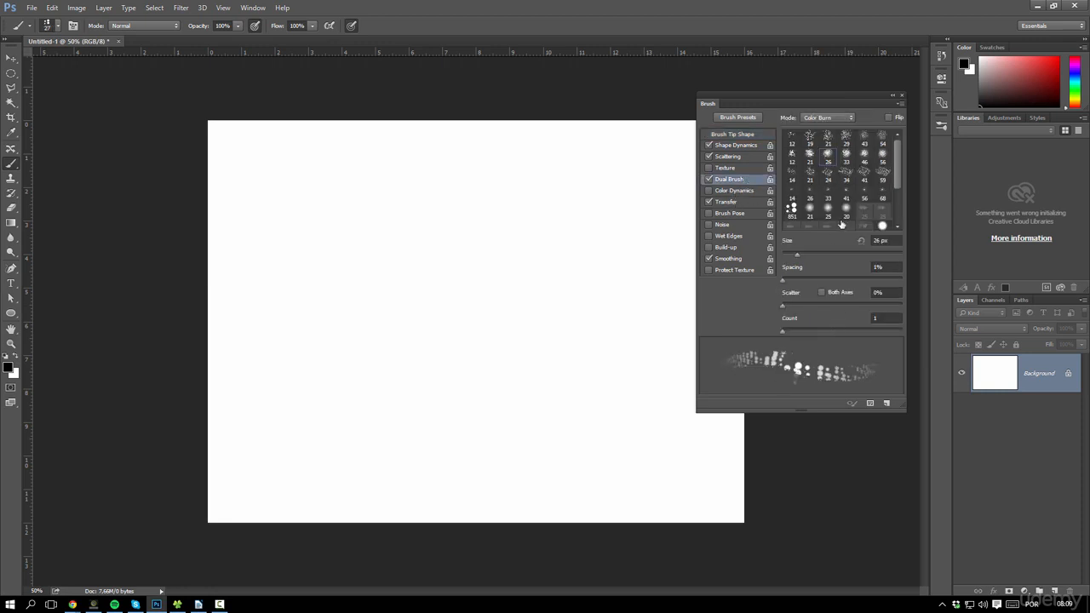
pyautogui.moveTo(343, 219)
pyautogui.mouseDown()
pyautogui.moveTo(440, 243)
pyautogui.moveTo(537, 295)
pyautogui.moveTo(622, 318)
pyautogui.moveTo(608, 343)
pyautogui.mouseUp()
pyautogui.moveTo(360, 336)
pyautogui.mouseDown()
pyautogui.moveTo(460, 325)
pyautogui.moveTo(585, 361)
pyautogui.mouseUp()
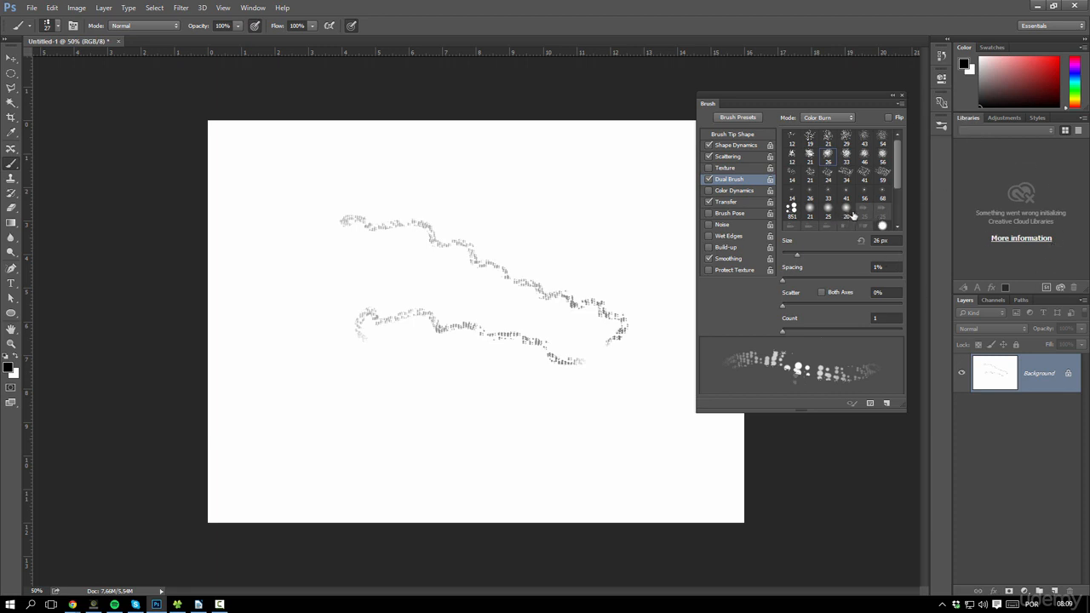
# Open the brush's Transfer settings and toggle the Transfer option
pyautogui.click(748, 201)
pyautogui.click(710, 202)
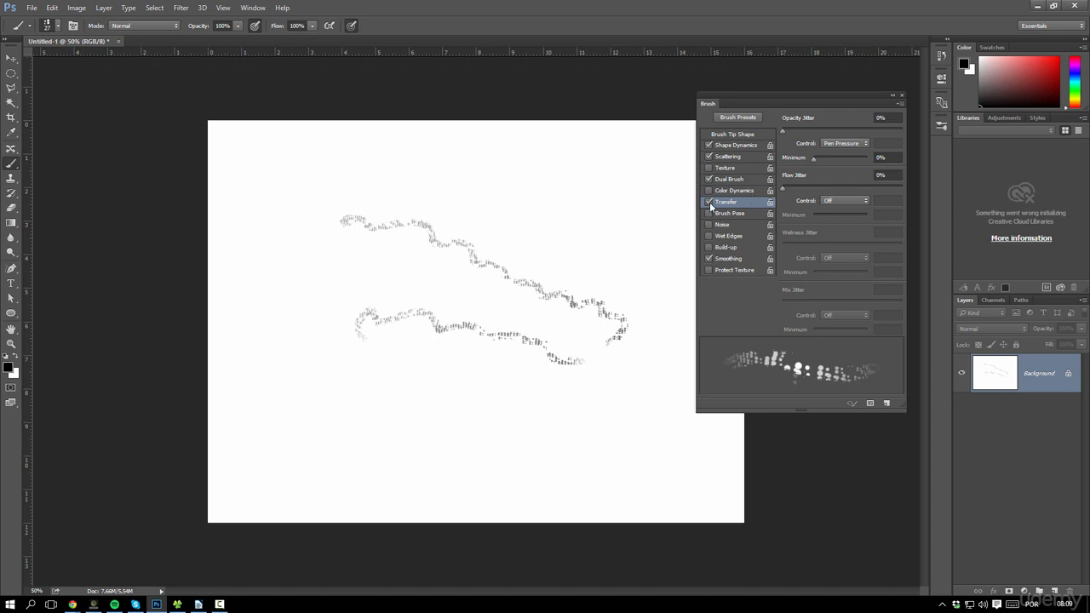